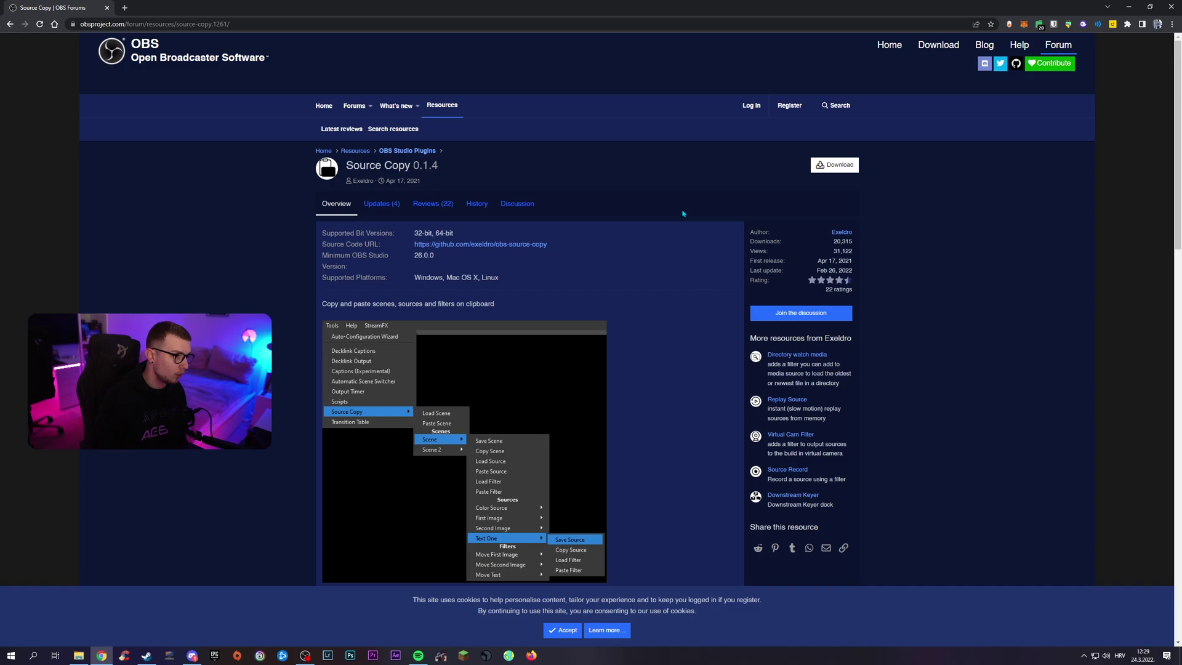
List the Source Copy 0.1.4 download files from the forum resource page.
left_click(837, 168)
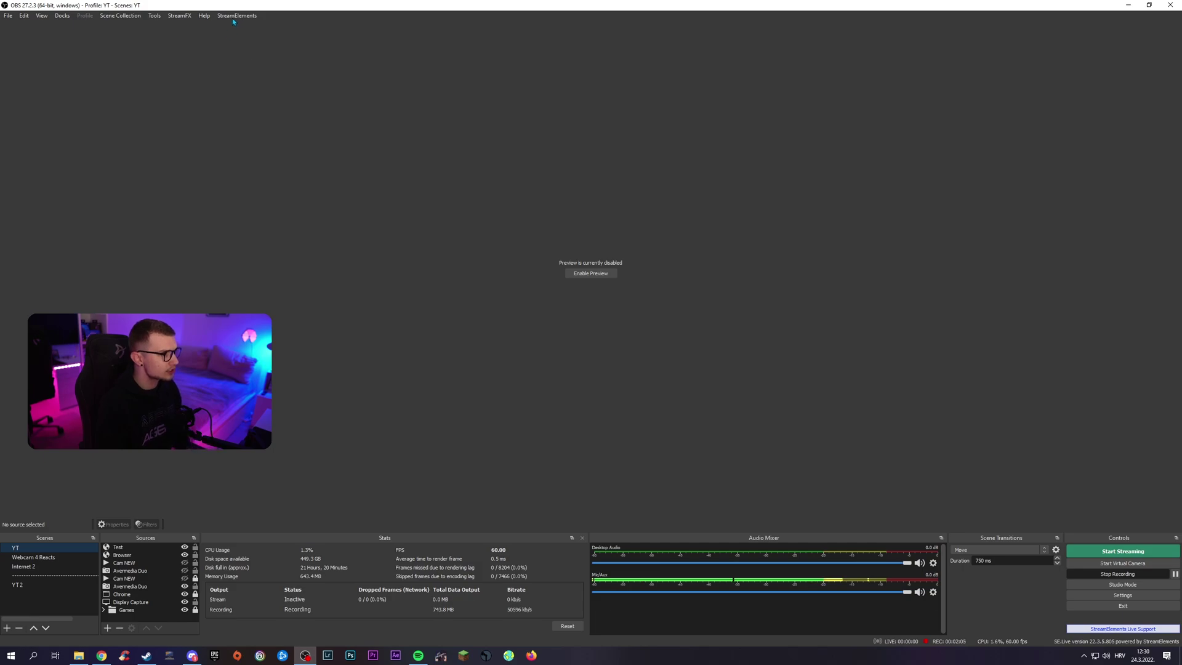
mouse_move(154, 16)
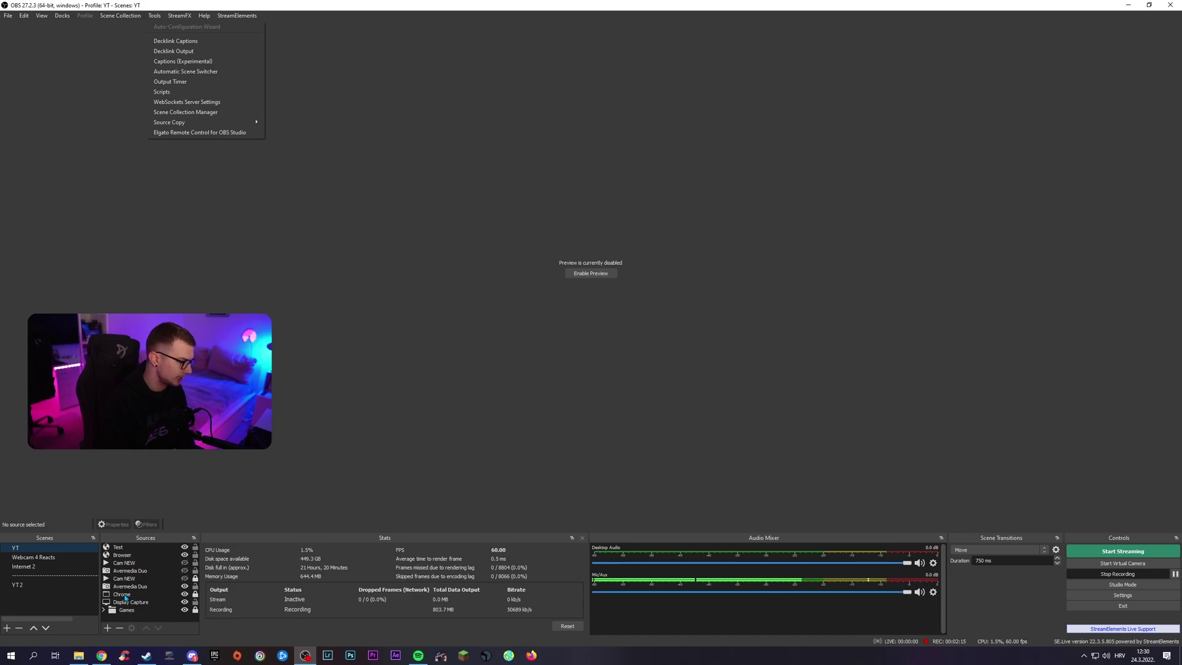
right_click(130, 588)
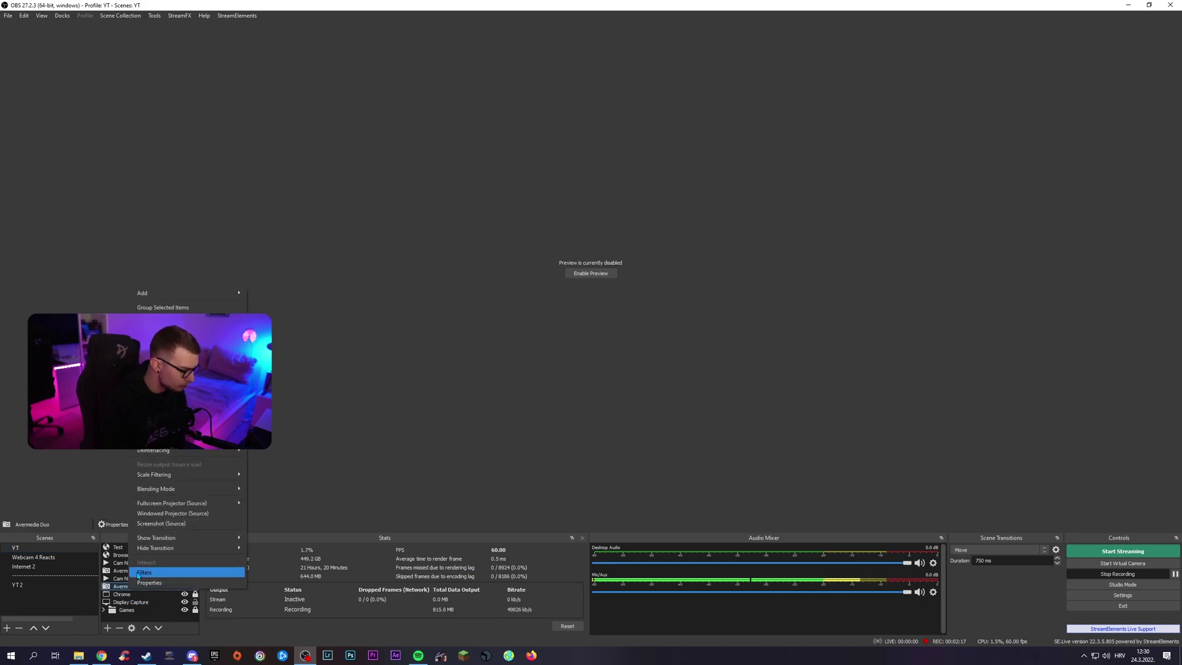
left_click(70, 41)
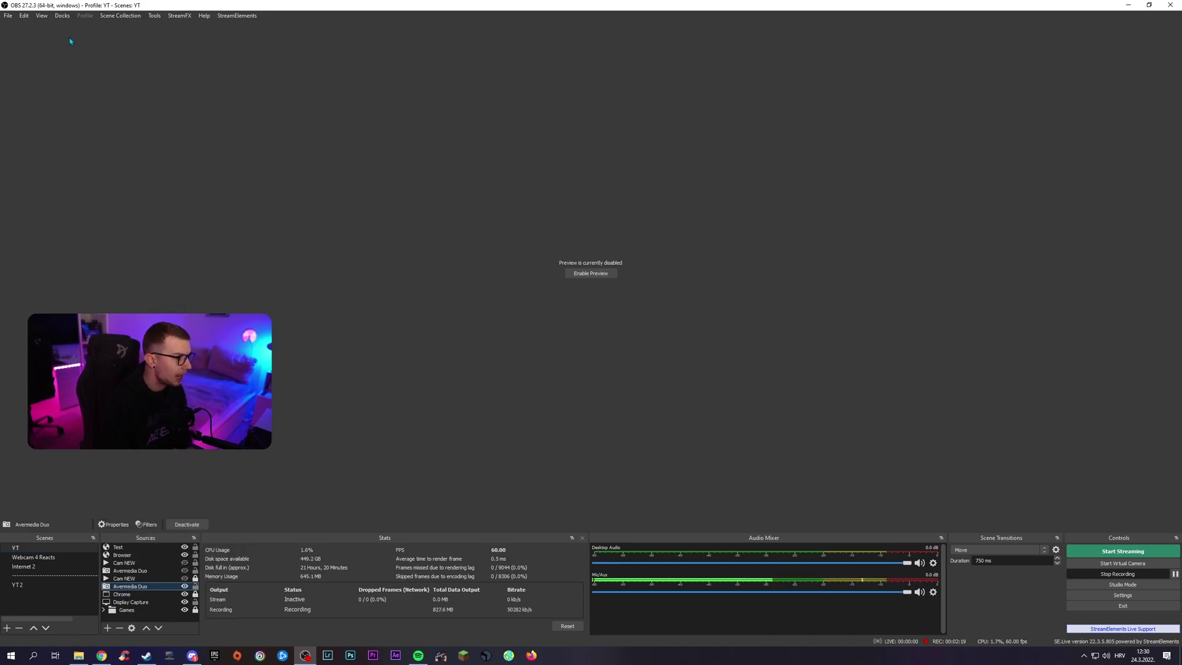
left_click(112, 17)
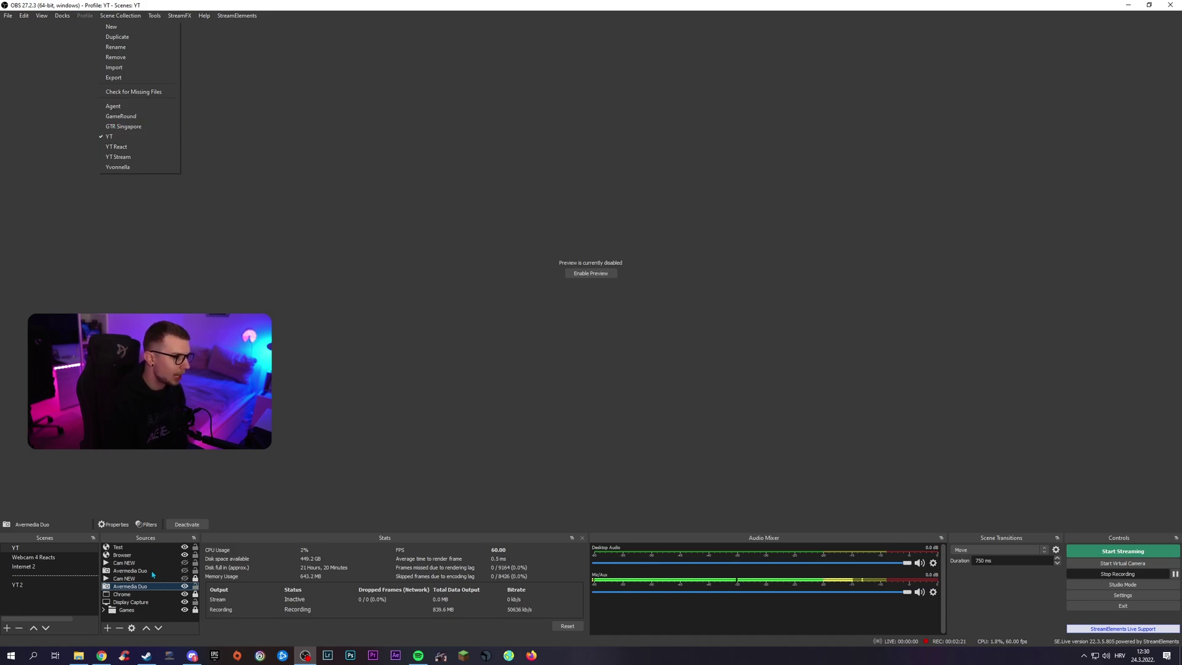
left_click(152, 622)
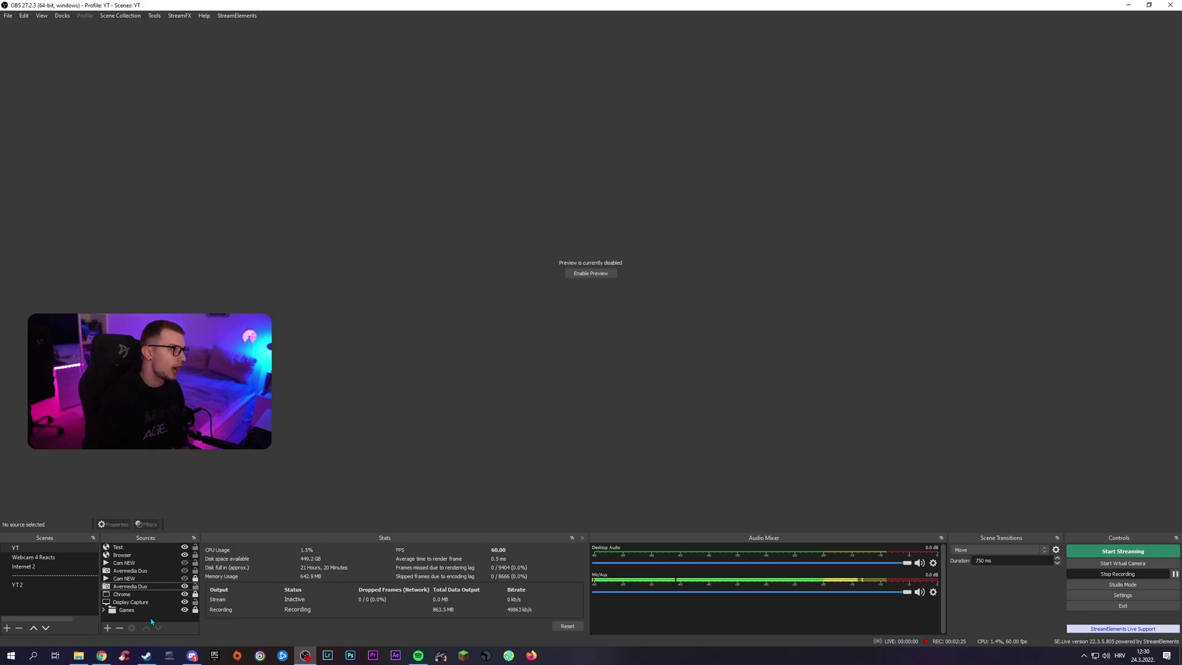
Copy the YT scene's Avermedia Duo source through Tools > Source Copy.
left_click(154, 16)
mouse_move(169, 122)
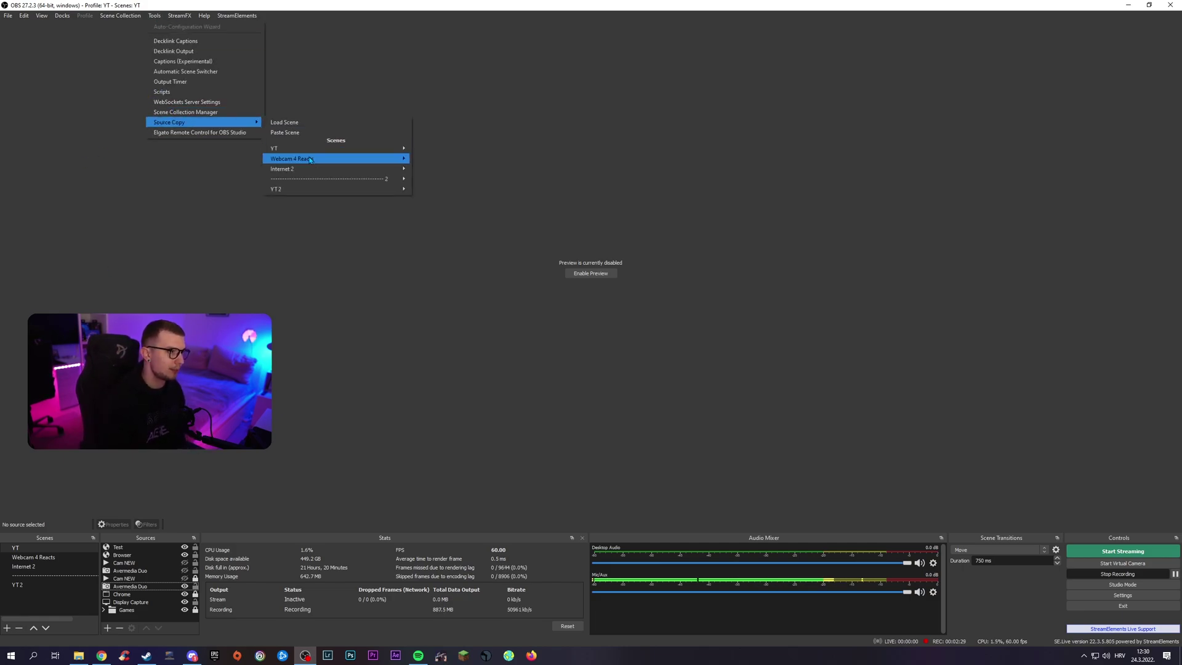
mouse_move(335, 149)
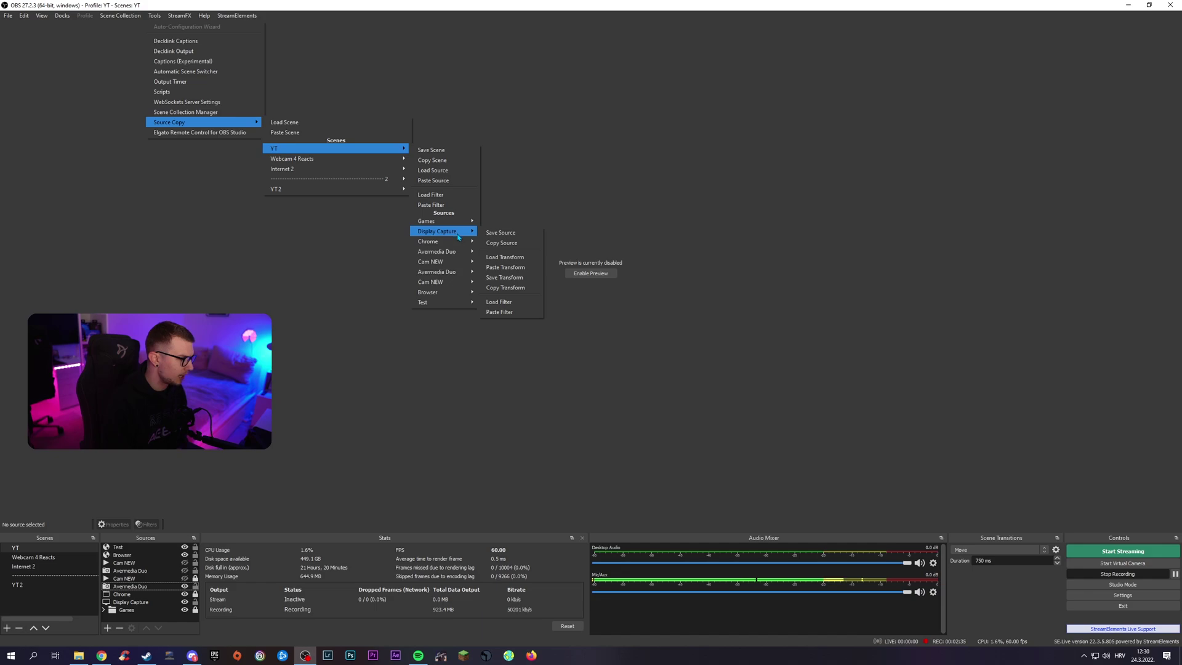
mouse_move(437, 272)
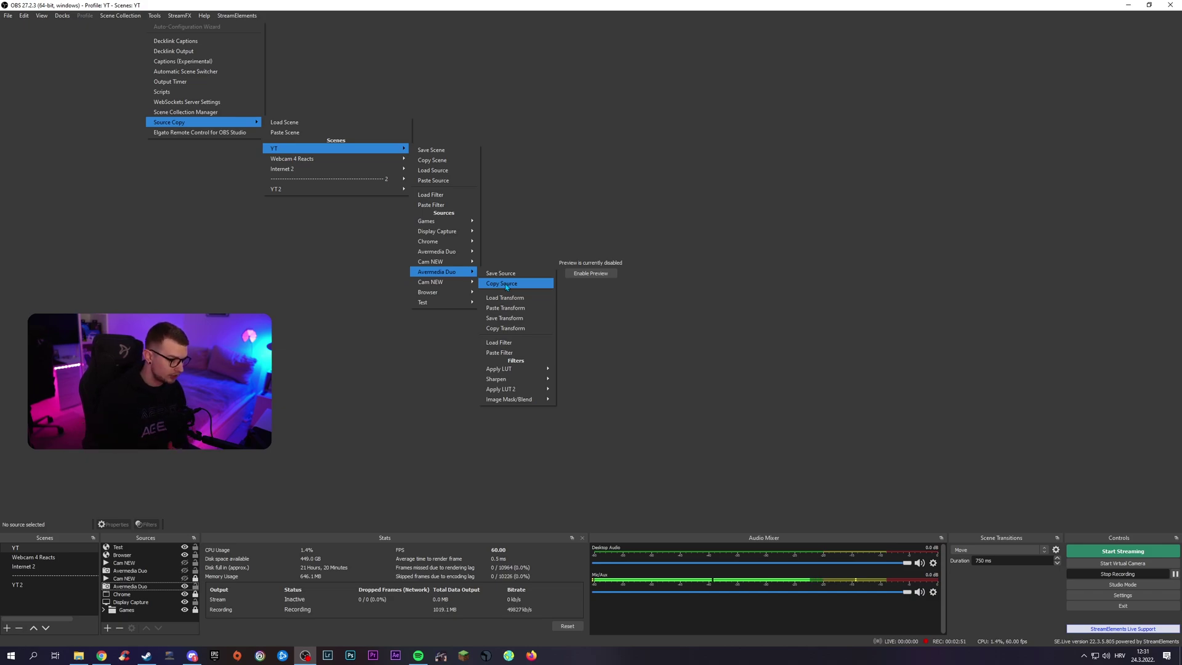
left_click(507, 287)
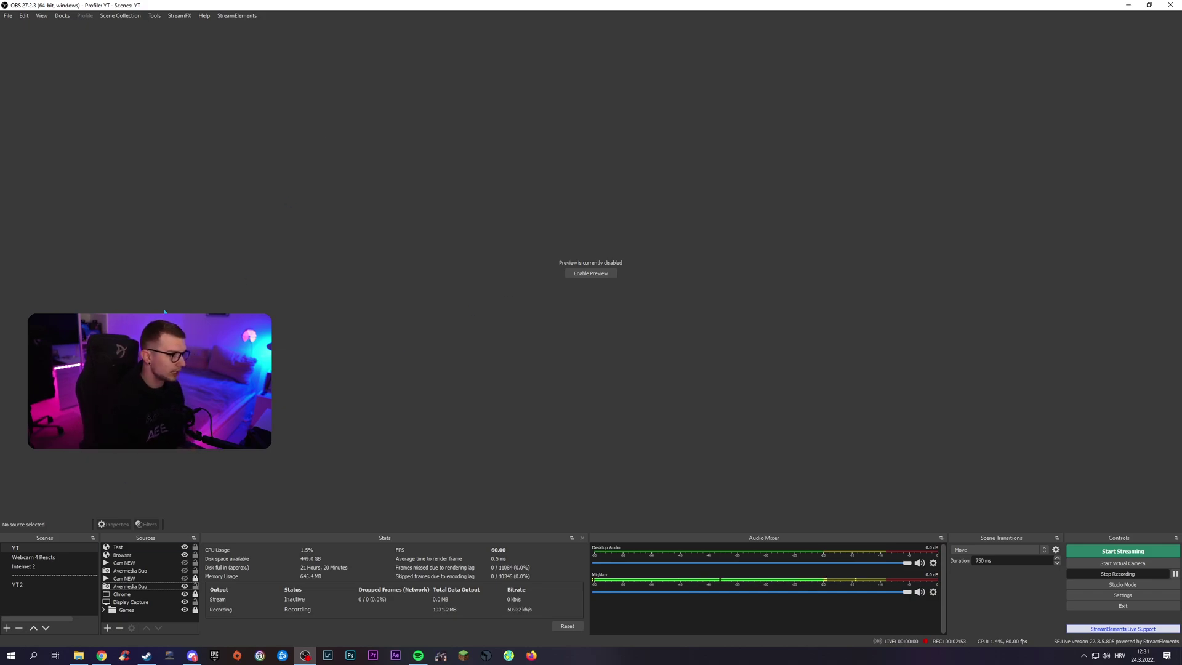
left_click(131, 16)
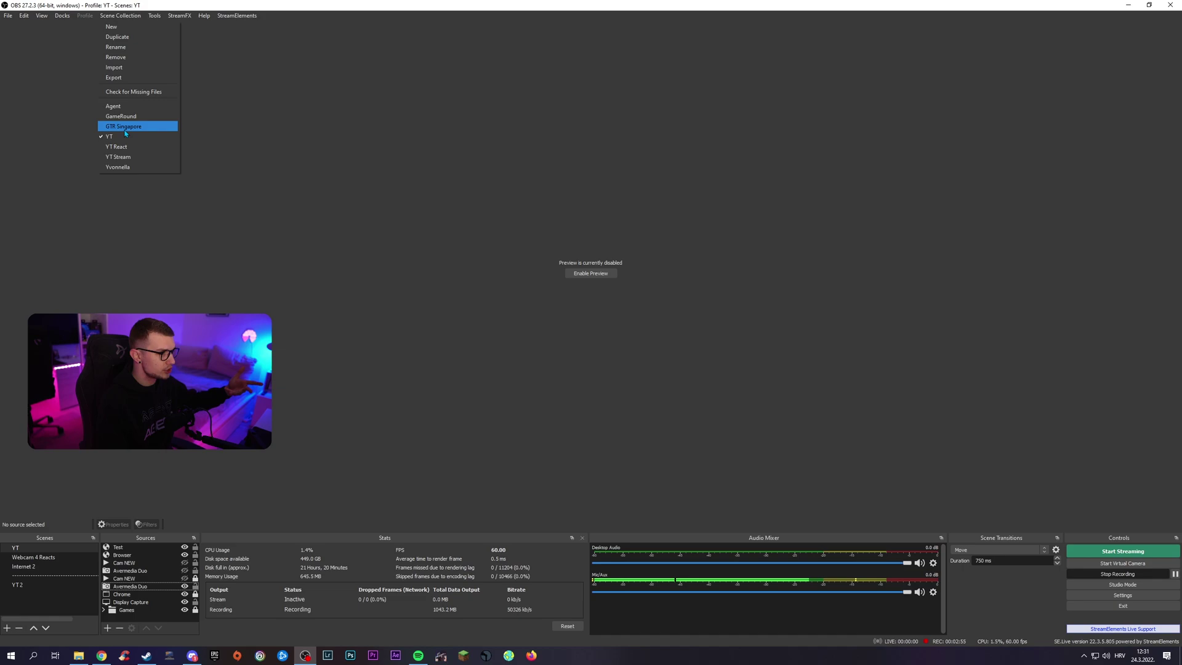
key("Escape")
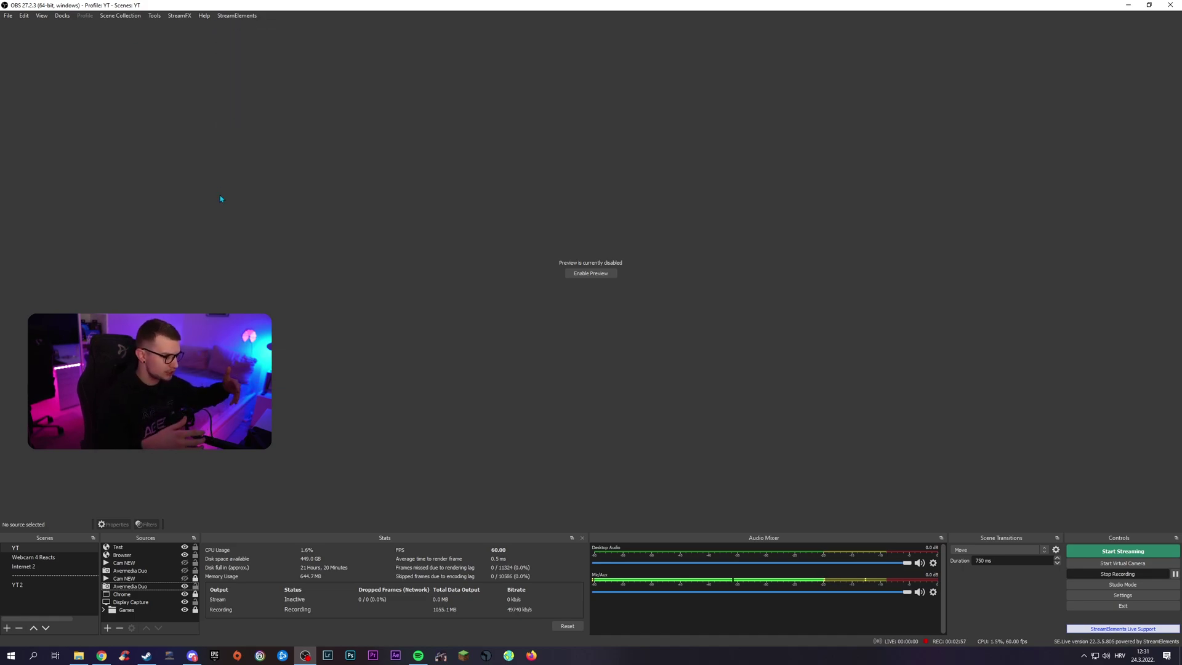
left_click(123, 578)
left_click(154, 16)
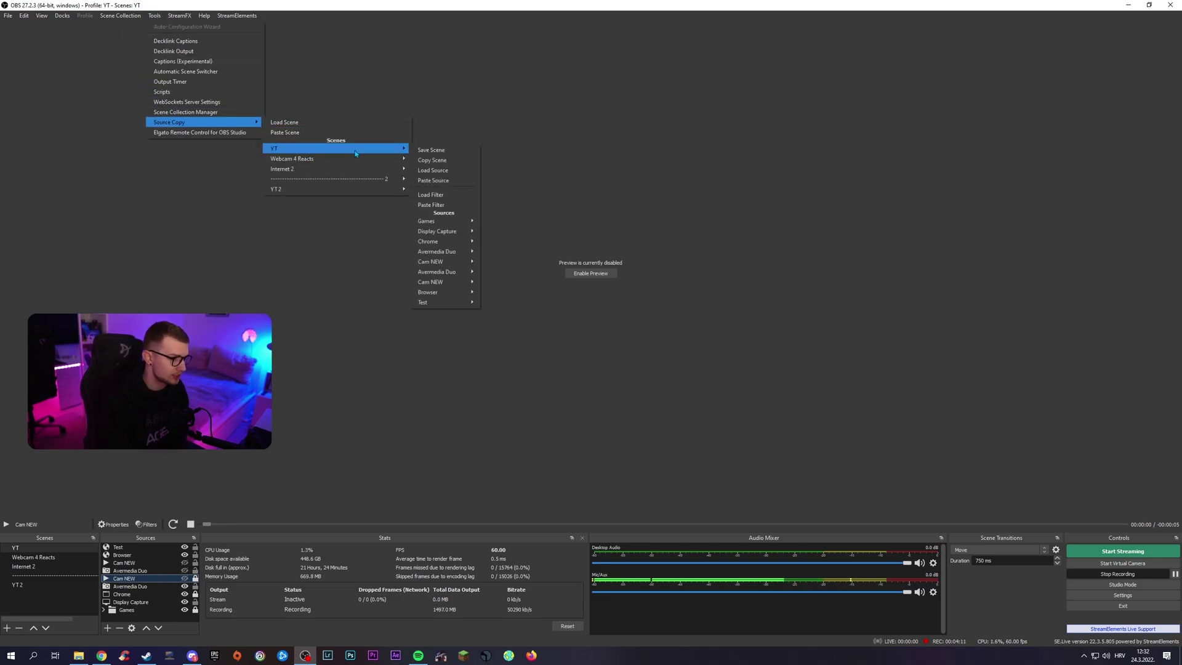
left_click(434, 181)
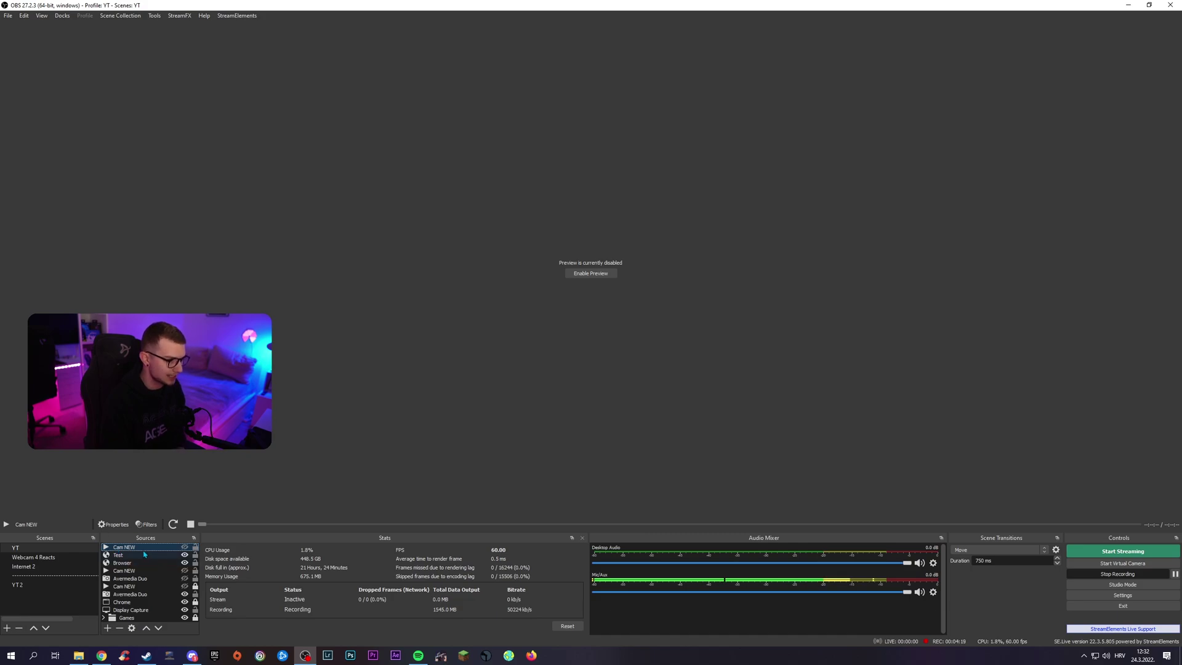
key("Delete")
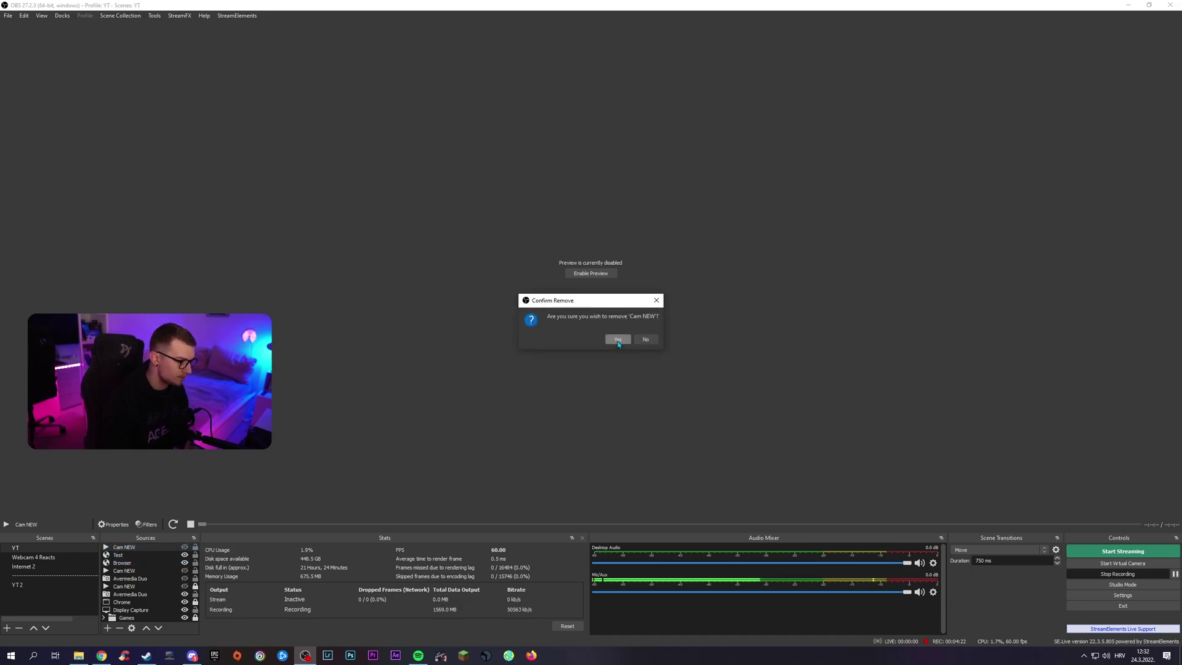
left_click(618, 340)
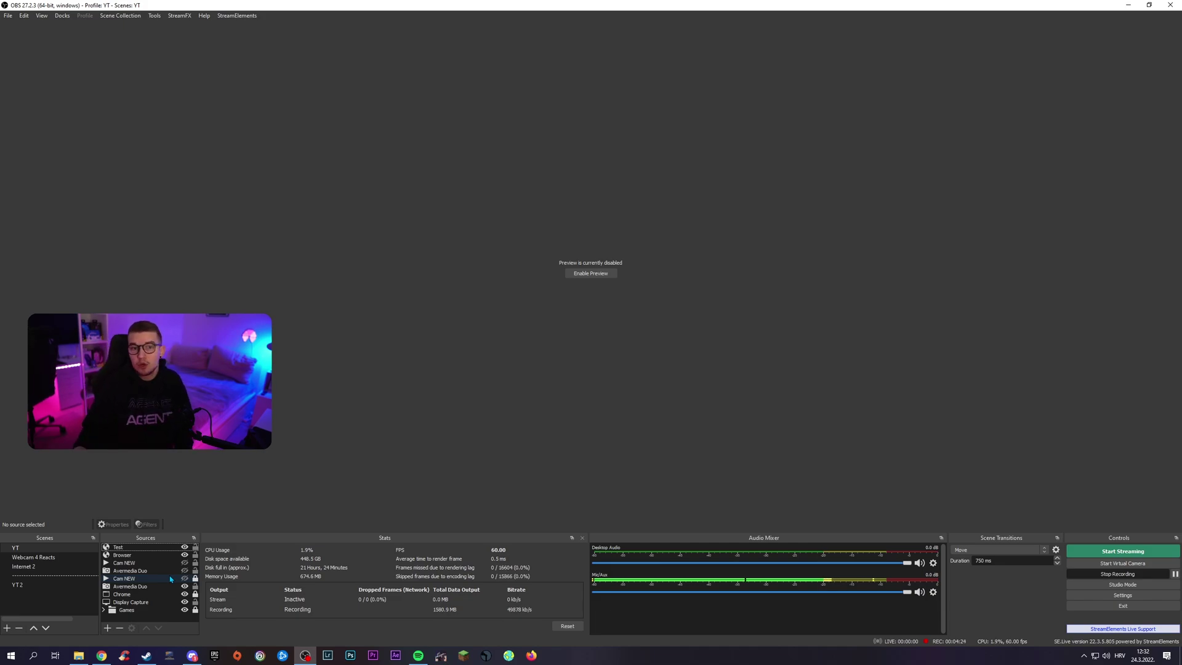